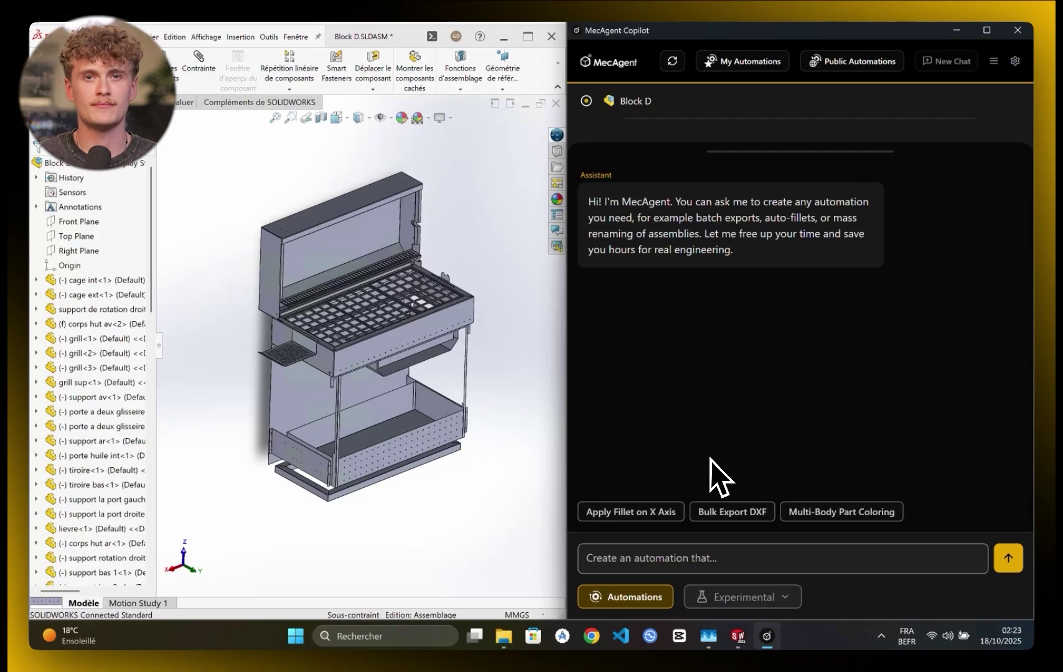
- Write a multi-line request to export unfolded sheet metal parts as DXFs named by stock dimensions
click(649, 558)
text(In m)
text(y current assembly, create an automation that exports all mysheet me)
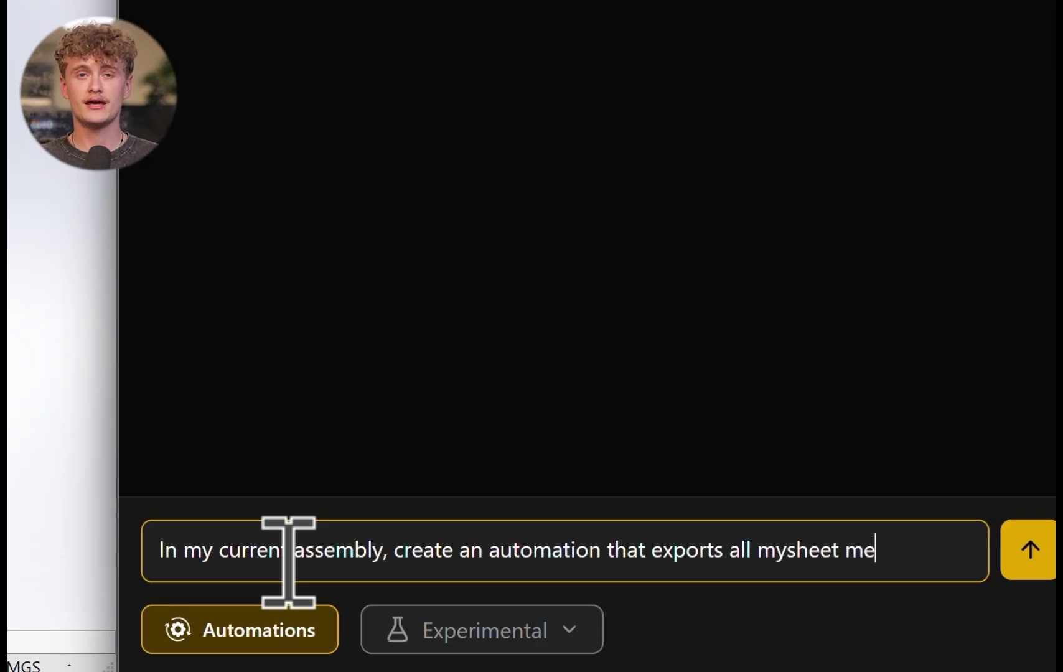
text(rts as DXF)
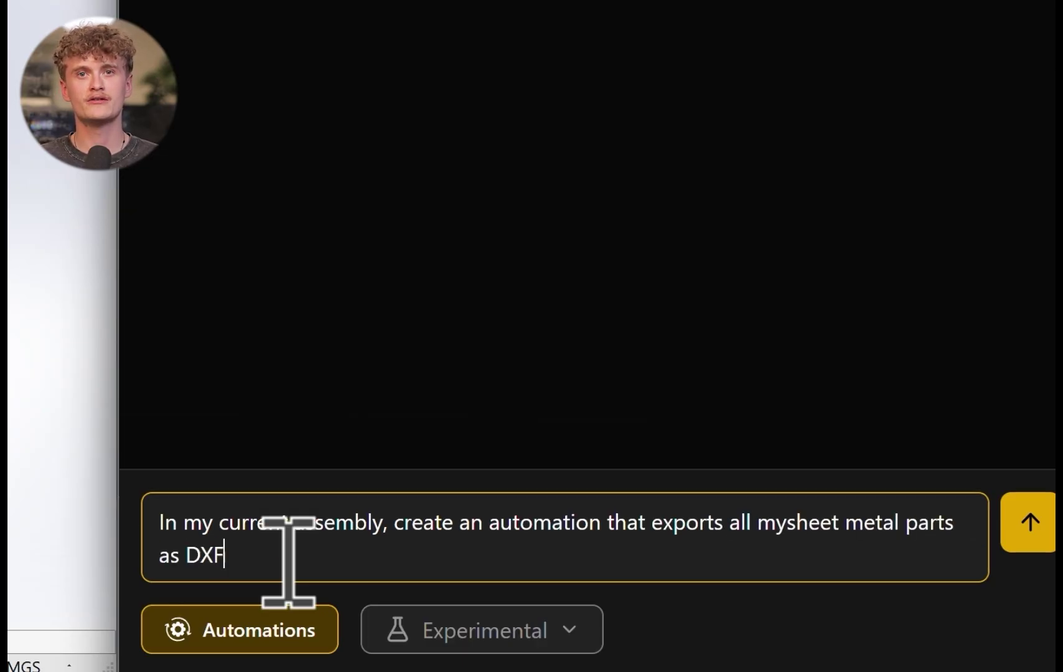
text(.)
key(shift+Return)
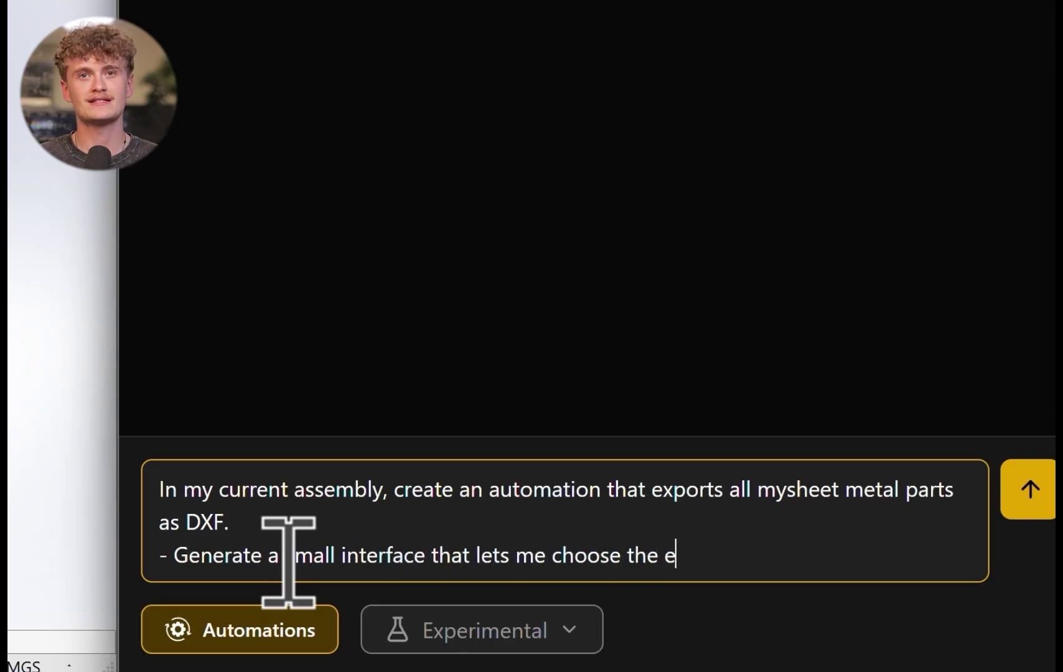
text(th)
key(shift+Return)
text(- Unfold each part before)
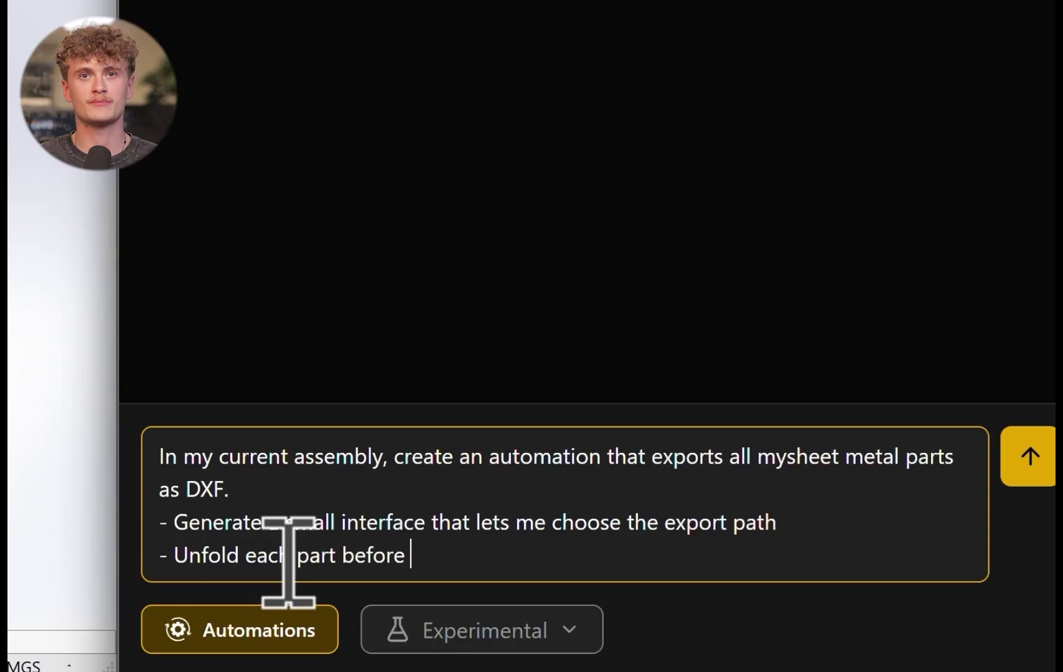
key(shift+Return)
text(- Ignore non-shee)
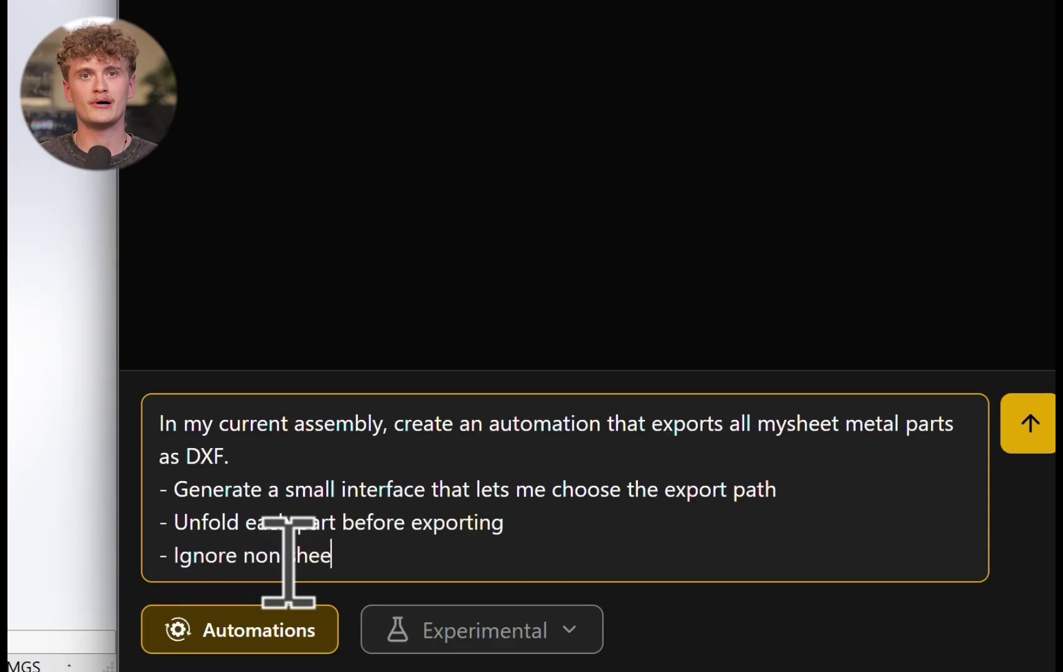
text(t metal parts)
key(shift+Return)
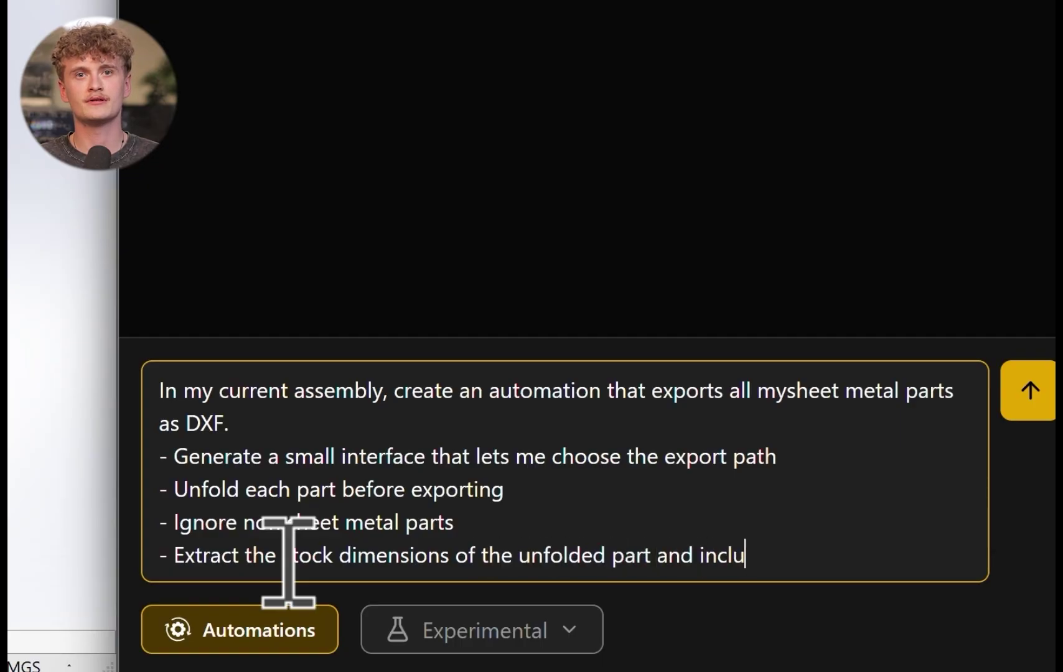
text(export name. For example : 200x300mm_StockSize)
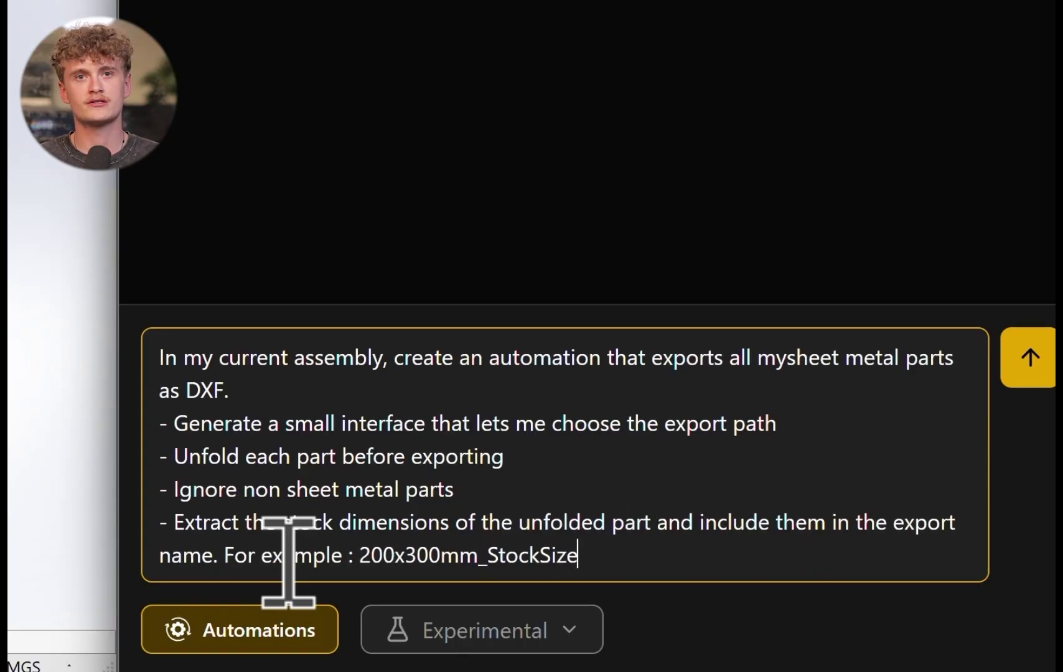
text(f)
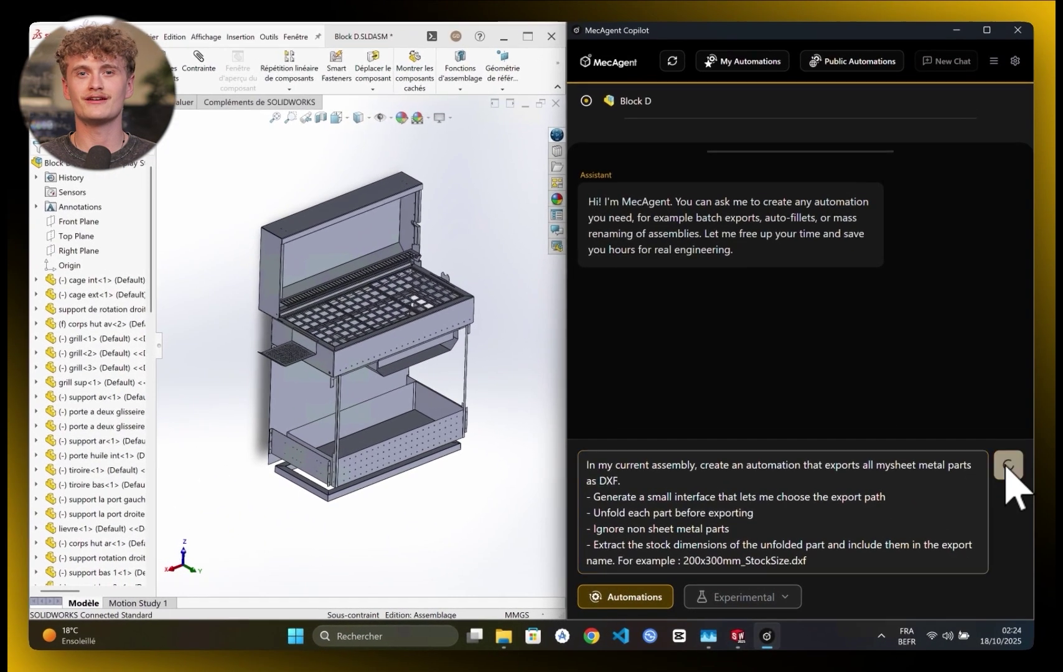
- Send the DXF export request and run the generated automation, exporting 34 sheet metal parts
key(Return)
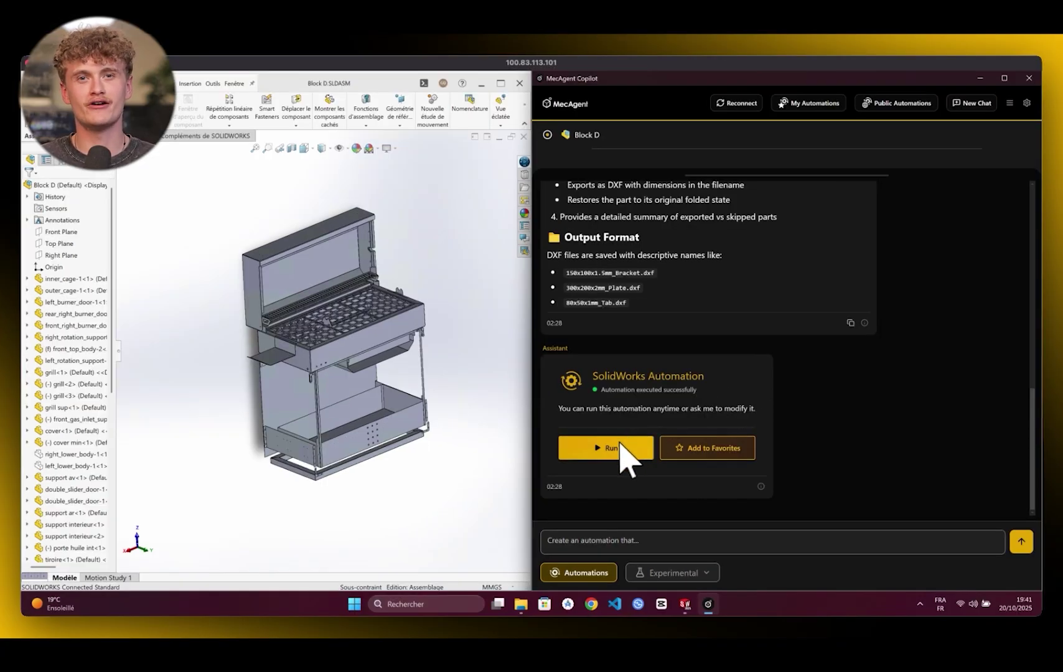
click(606, 447)
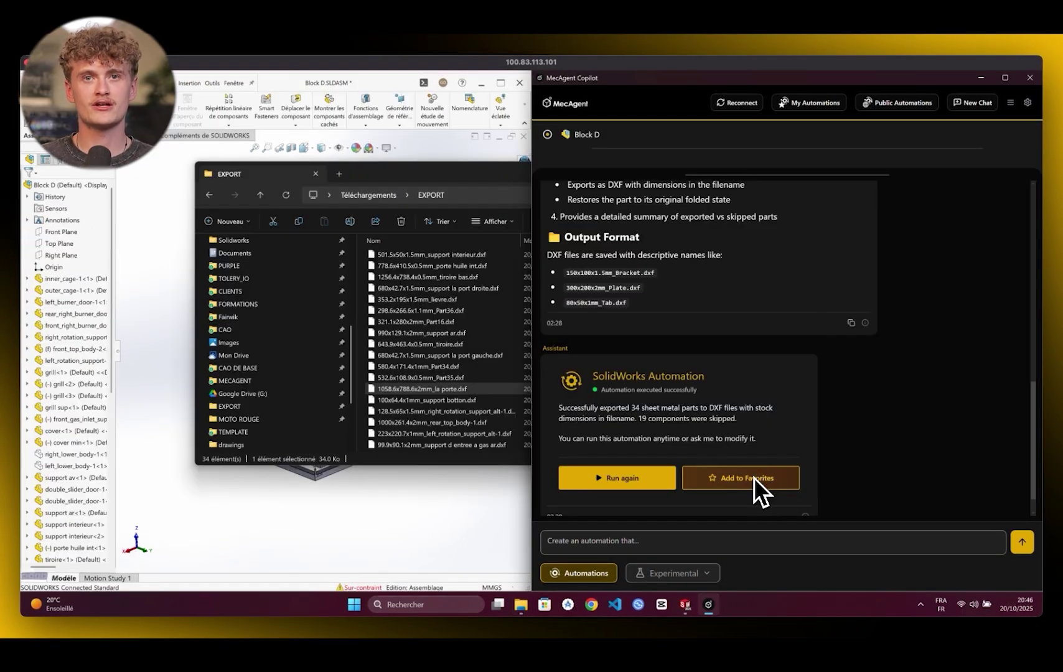
- Favorite the DXF export automation, then browse My Automations and the 39 Public Automations
click(755, 477)
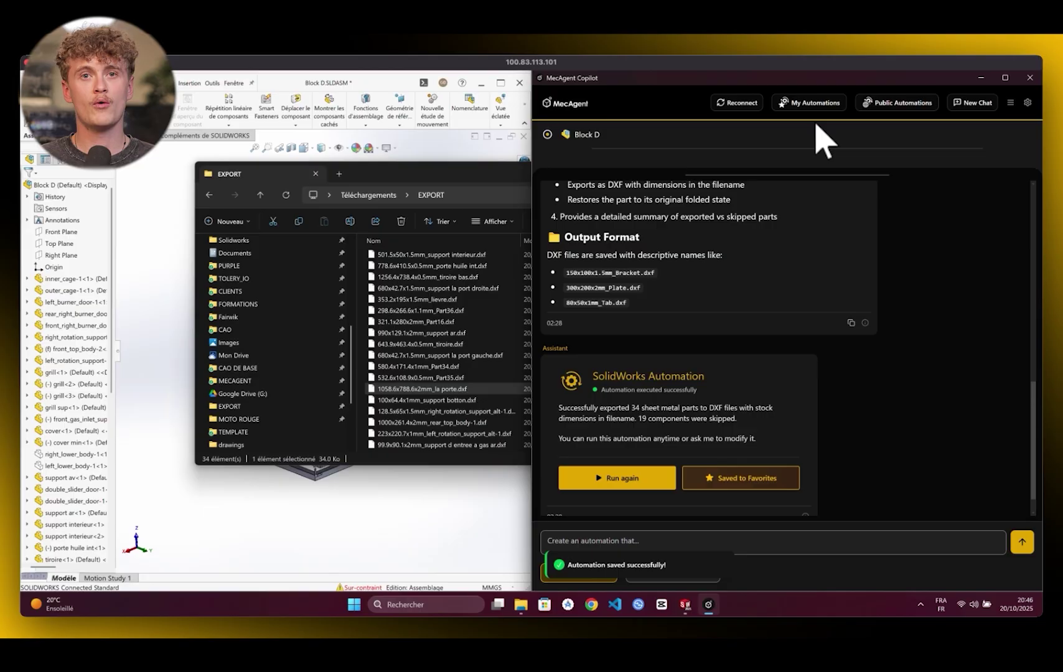
click(810, 103)
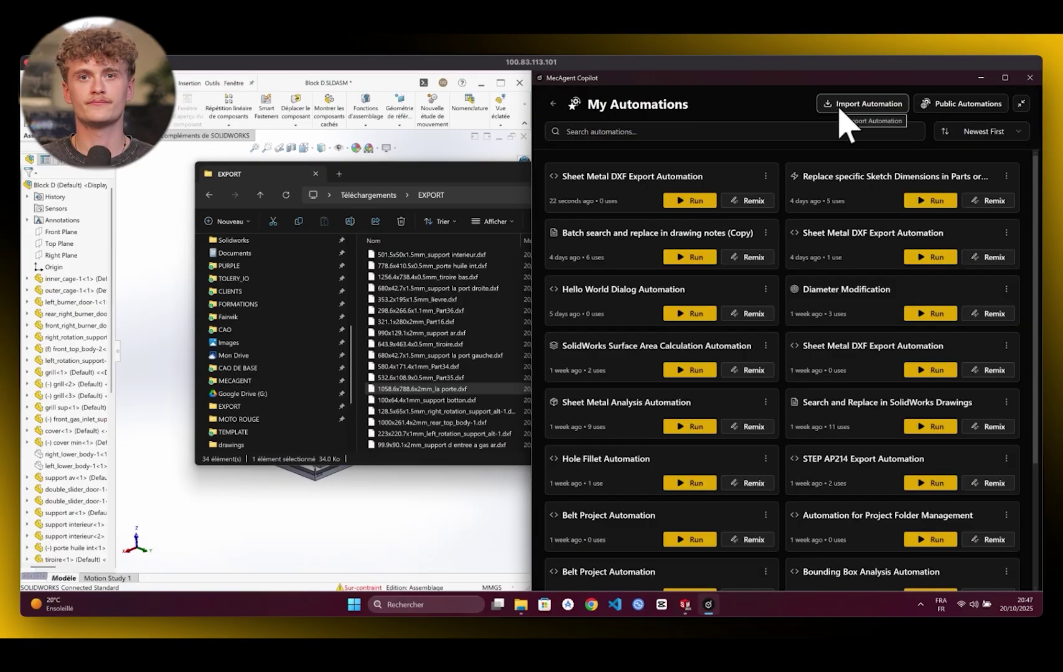
scroll(744, 294, down, 5)
scroll(744, 294, down, 3)
scroll(743, 294, up, 4)
scroll(744, 295, up, 5)
scroll(744, 295, up, 3)
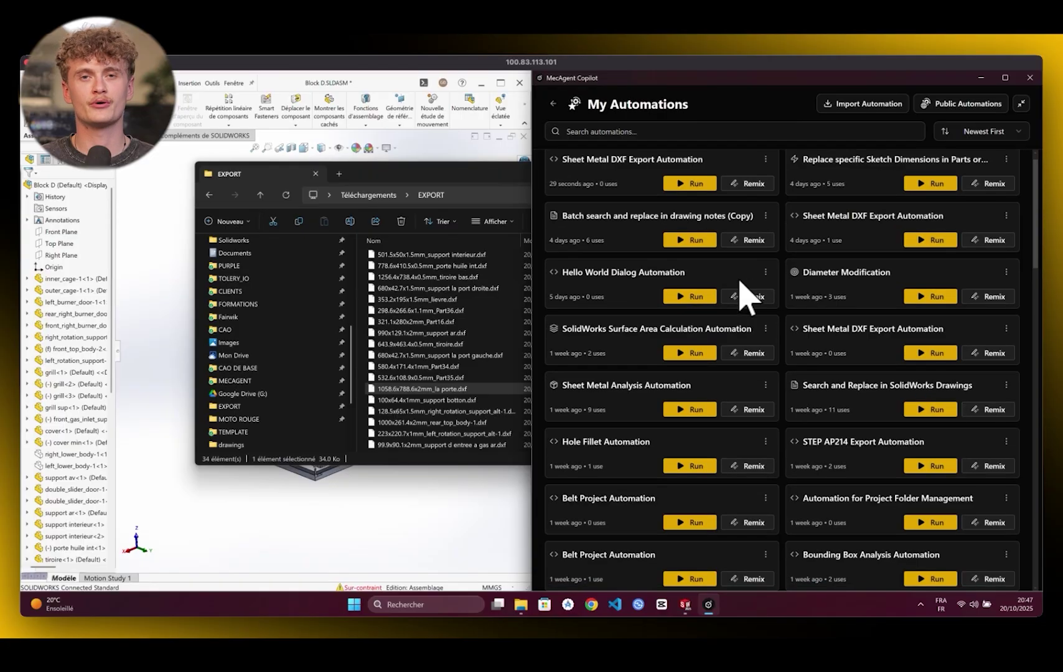
click(929, 100)
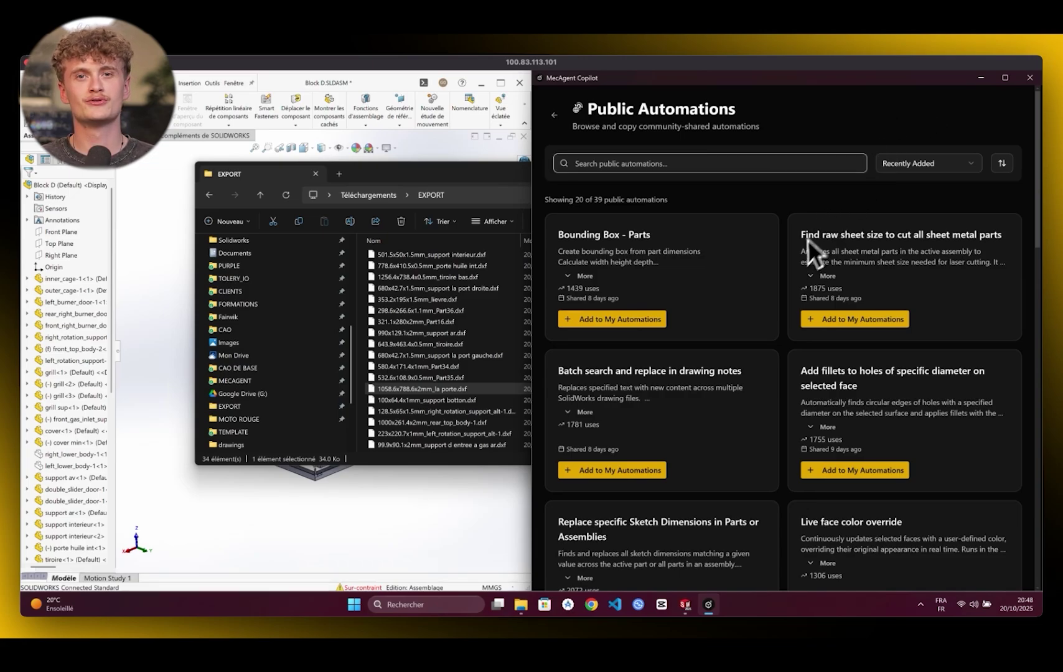
scroll(785, 272, down, 4)
scroll(784, 273, down, 3)
scroll(785, 273, down, 2)
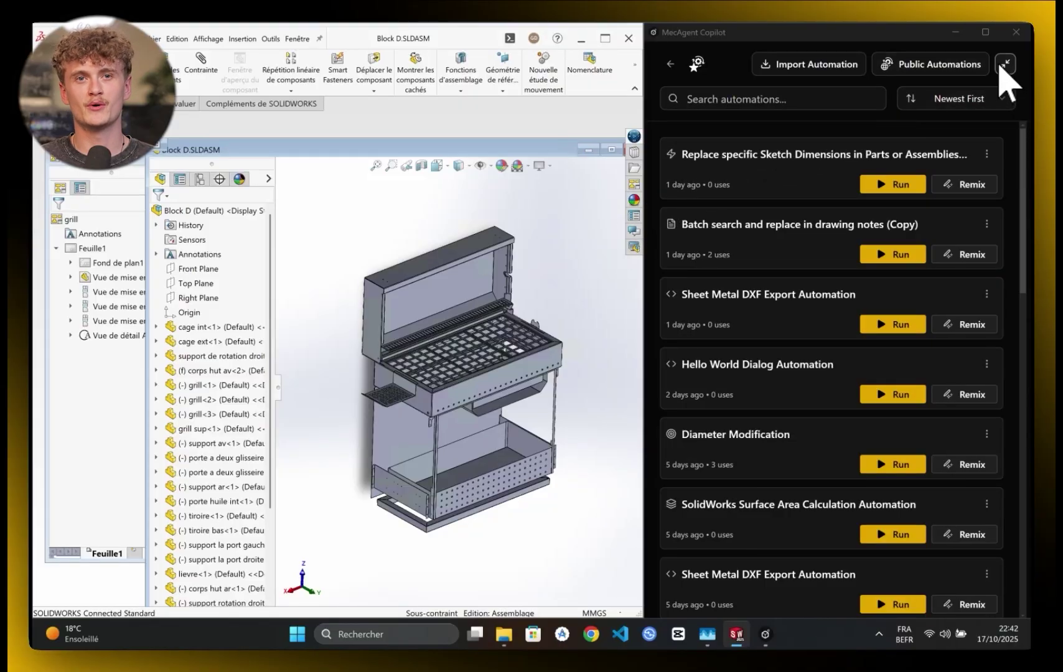
- Collapse the Copilot panel, hide the assembly, and zoom in on the grill drawing's tolerance note
click(1006, 64)
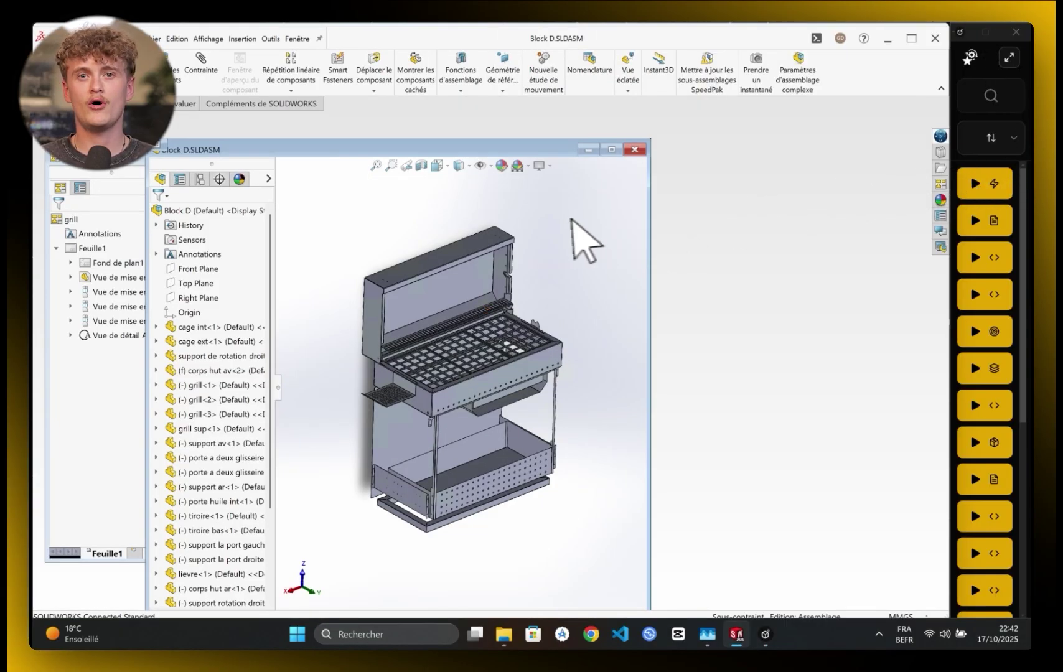
click(588, 150)
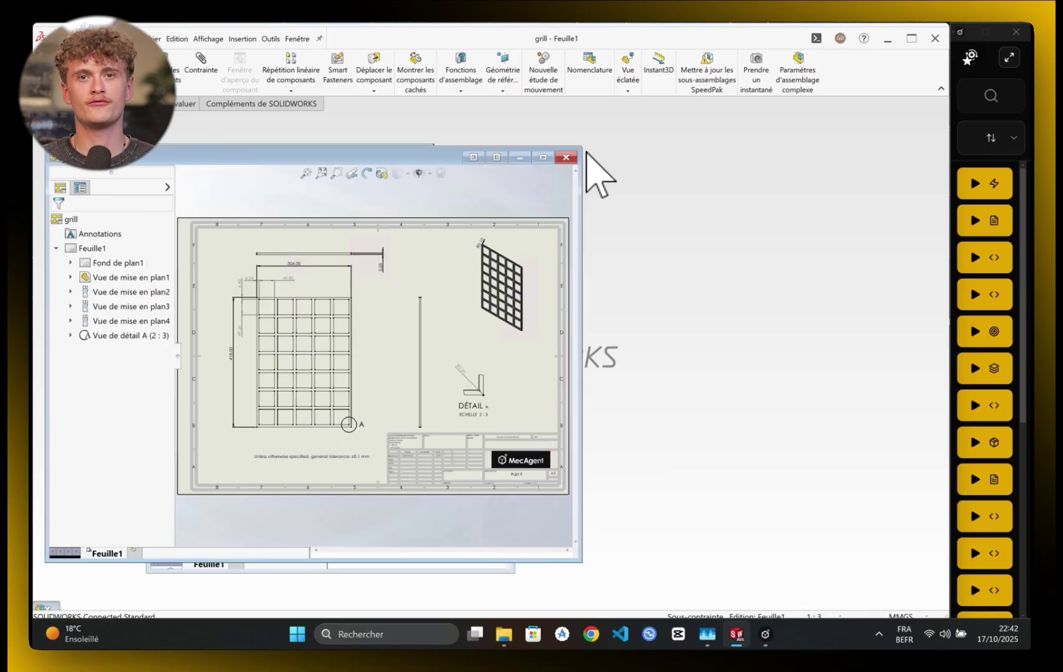
drag(224, 421, 378, 483)
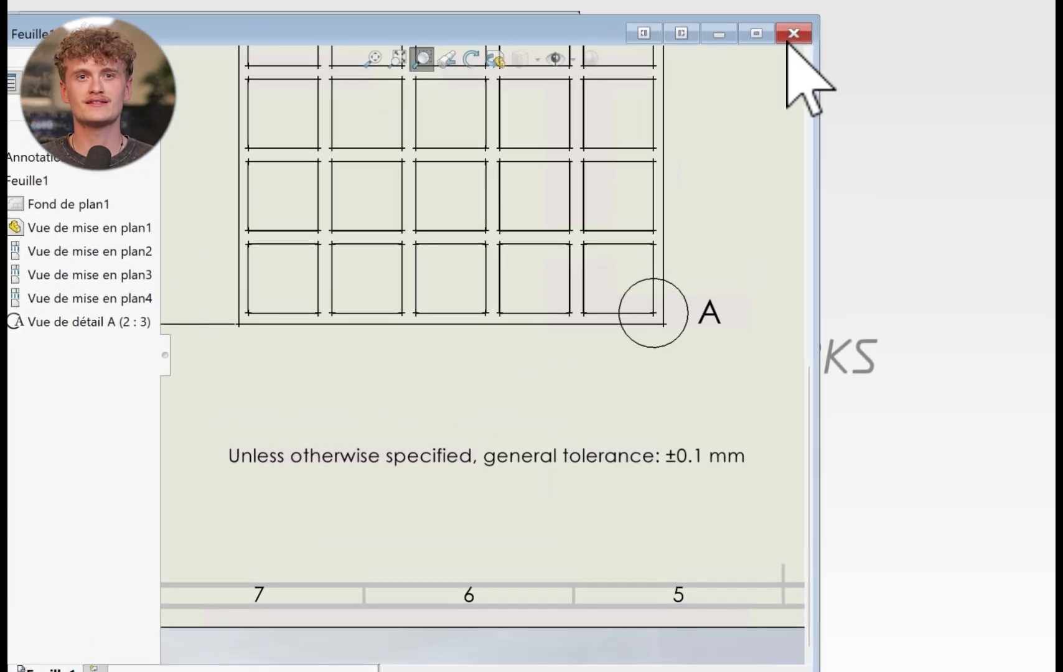
- Close all nine open drawings, including the support de rotation droite drawing
click(796, 32)
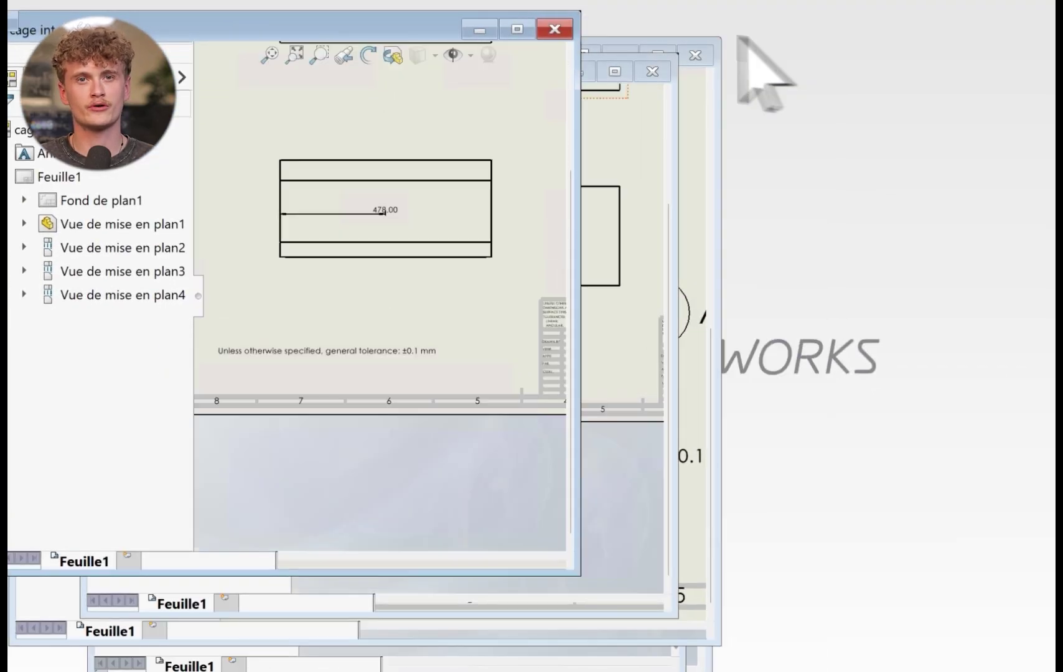
click(555, 29)
click(649, 70)
click(660, 55)
click(696, 55)
click(612, 83)
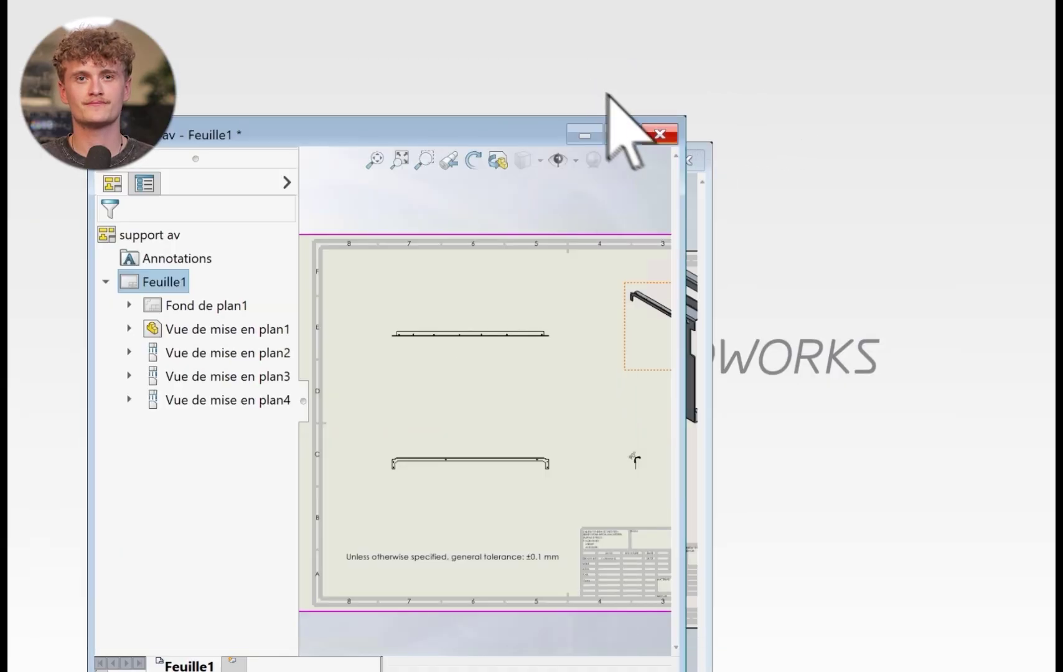
click(610, 99)
click(687, 160)
click(503, 635)
scroll(777, 334, down, 4)
scroll(780, 331, down, 4)
scroll(778, 331, down, 3)
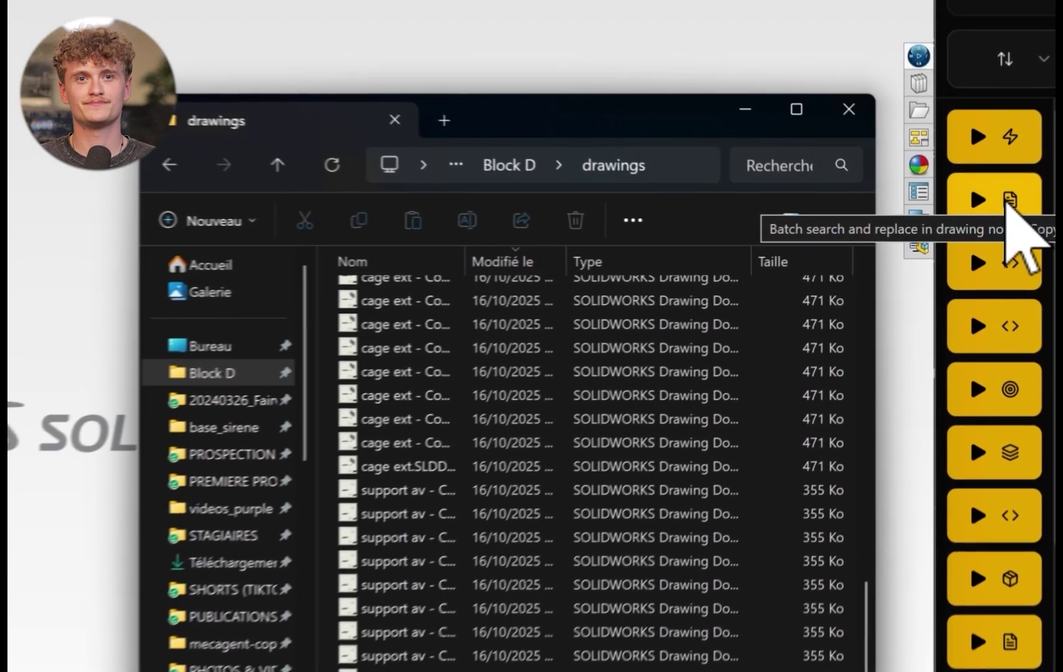
- Load every drawing file into the notes search-and-replace macro and edit the replacement to ±0.5 mm
click(995, 221)
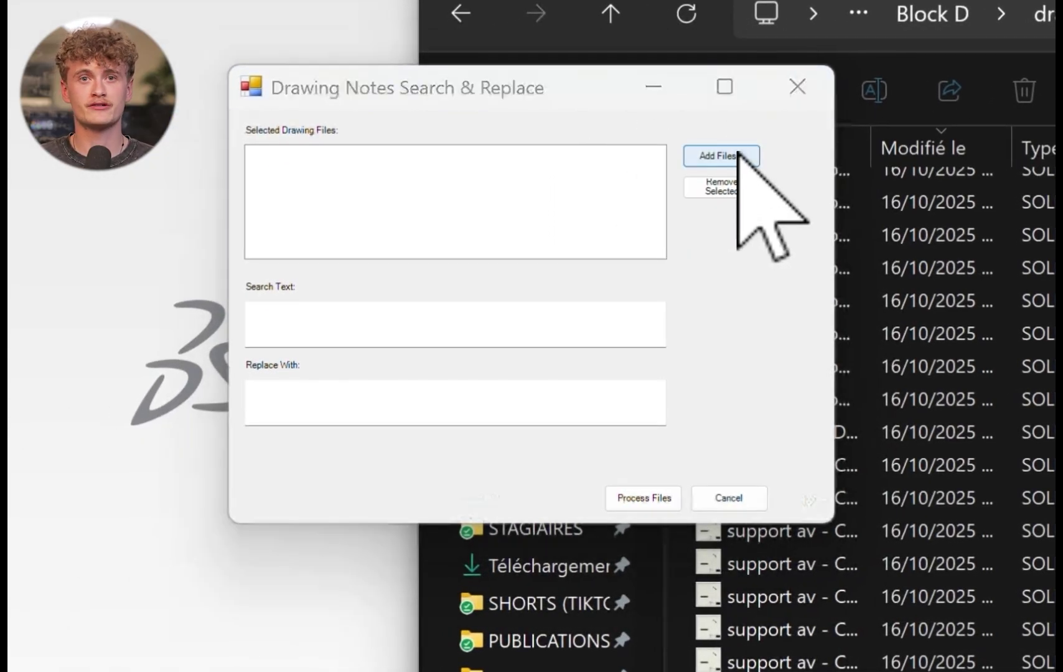
click(721, 155)
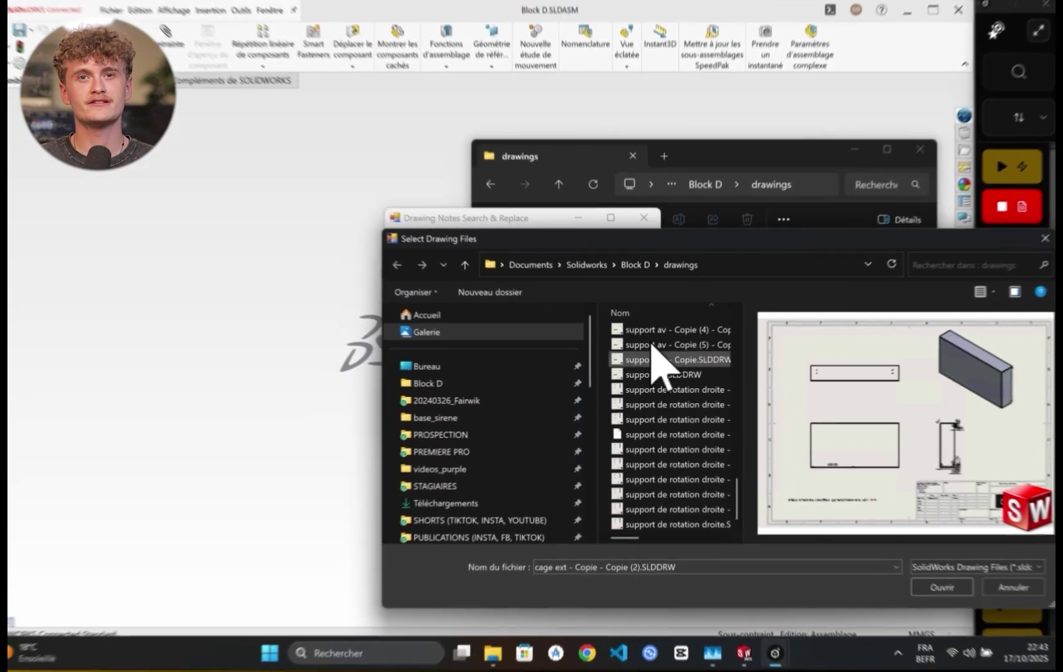
key(ctrl+a)
click(920, 573)
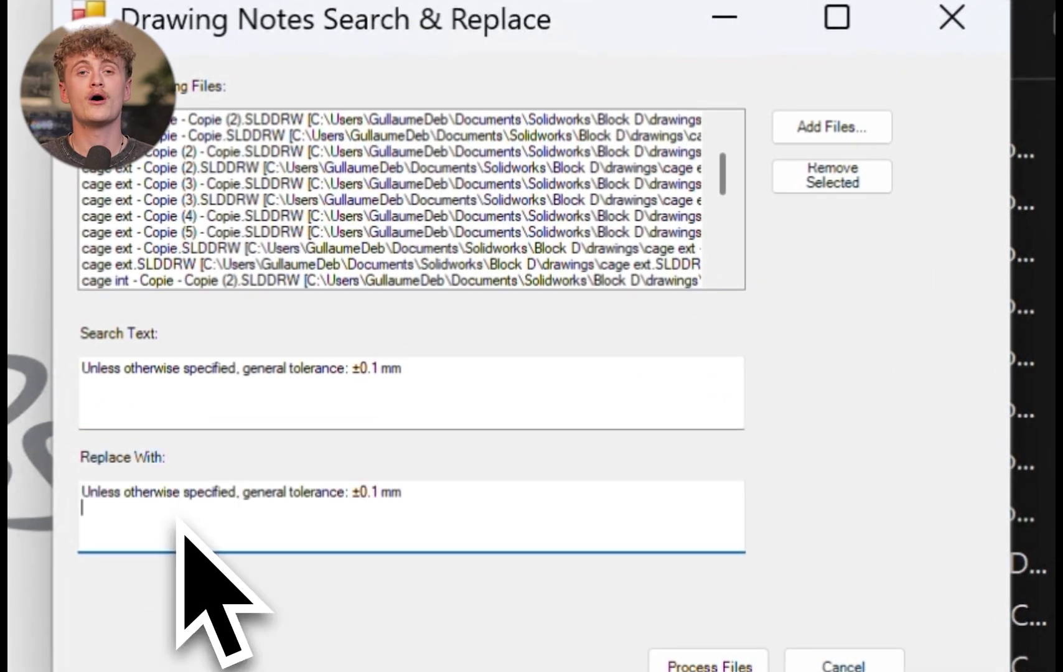
key(BackSpace)
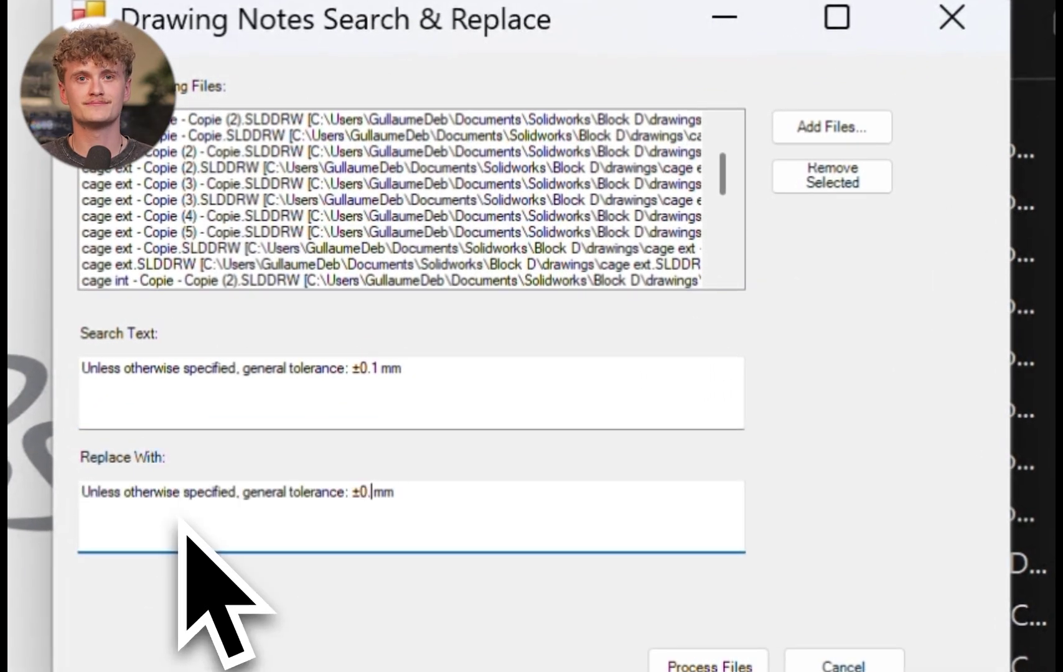
text(5)
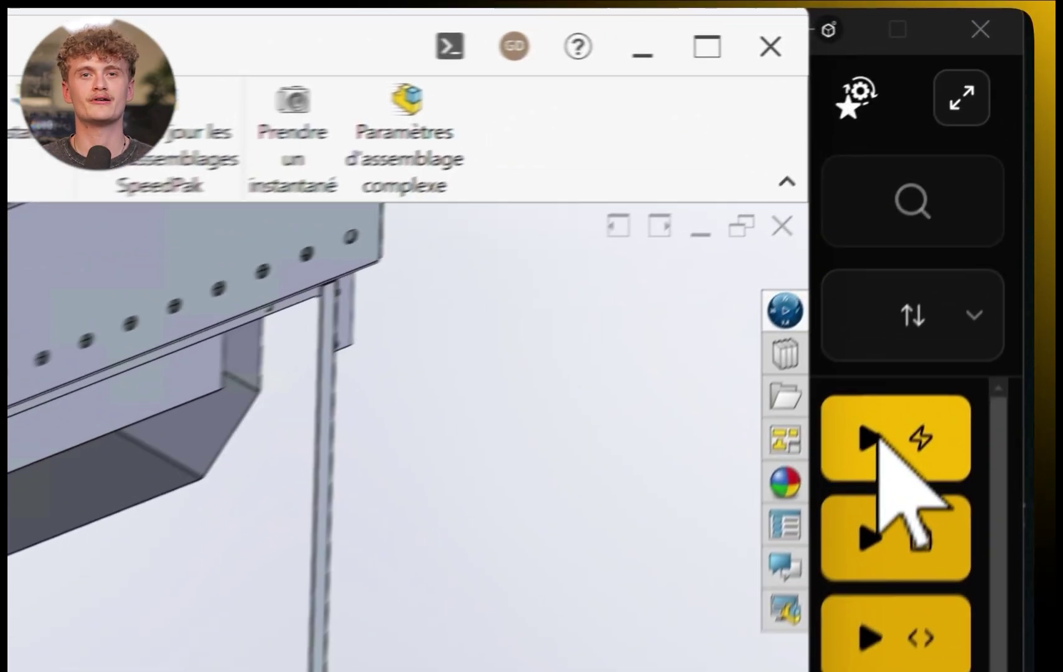
- Change the hole diameters, then log the 11,494,029.90 mm² surface area to custom properties
click(982, 182)
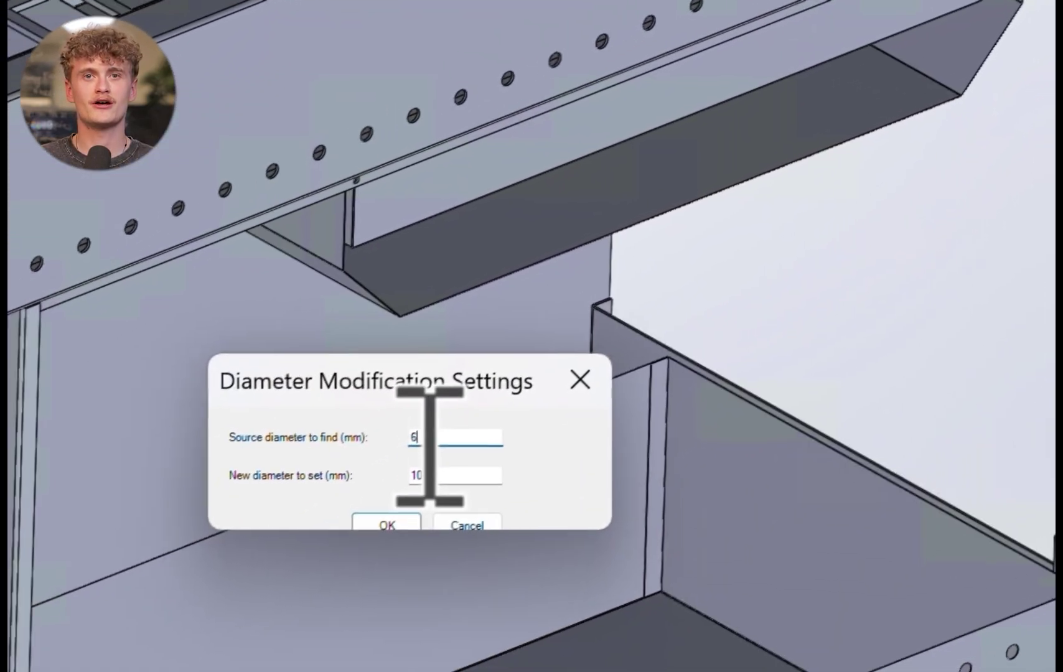
key(BackSpace)
text(5)
click(394, 521)
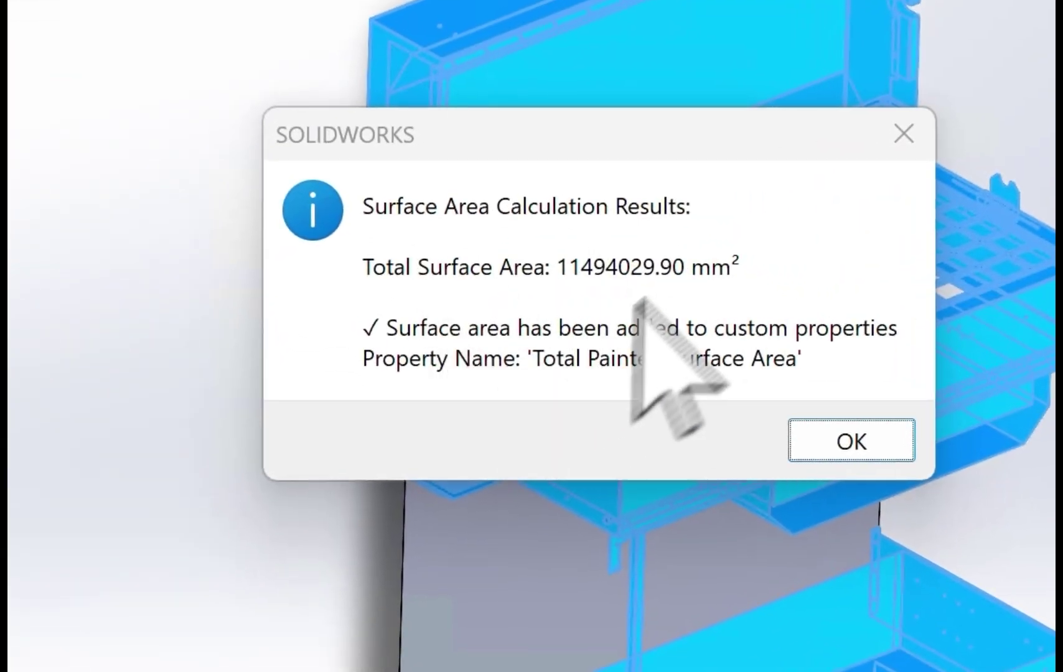
click(847, 440)
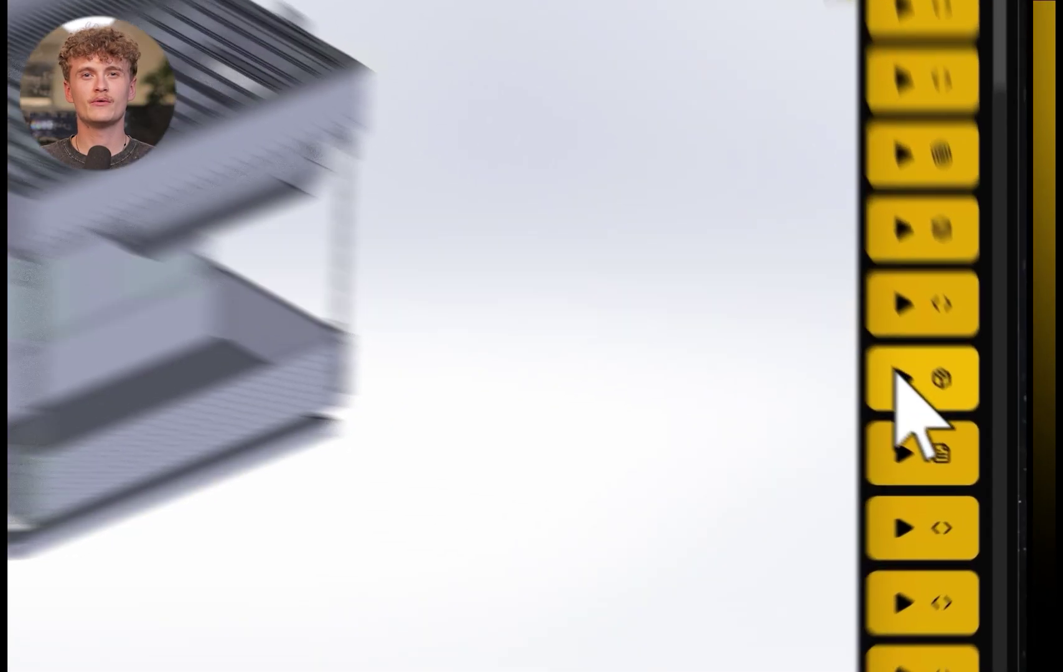
- Run Sheet Metal Analysis and review the part rows, which show a minimum 4240 × 1110 mm sheet
click(981, 416)
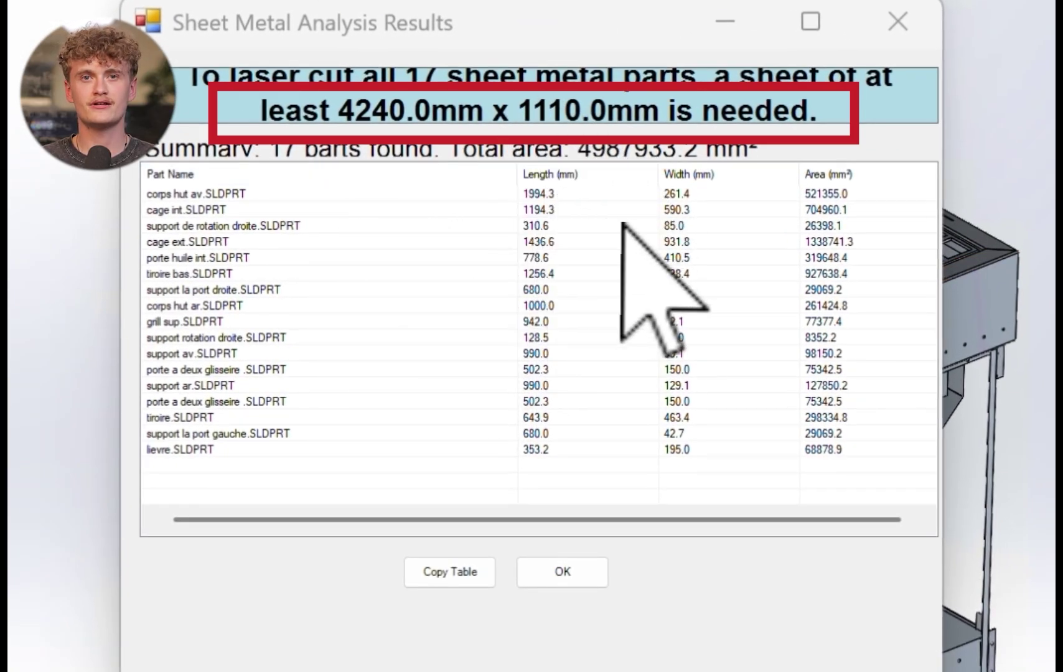
click(636, 225)
click(648, 338)
click(594, 401)
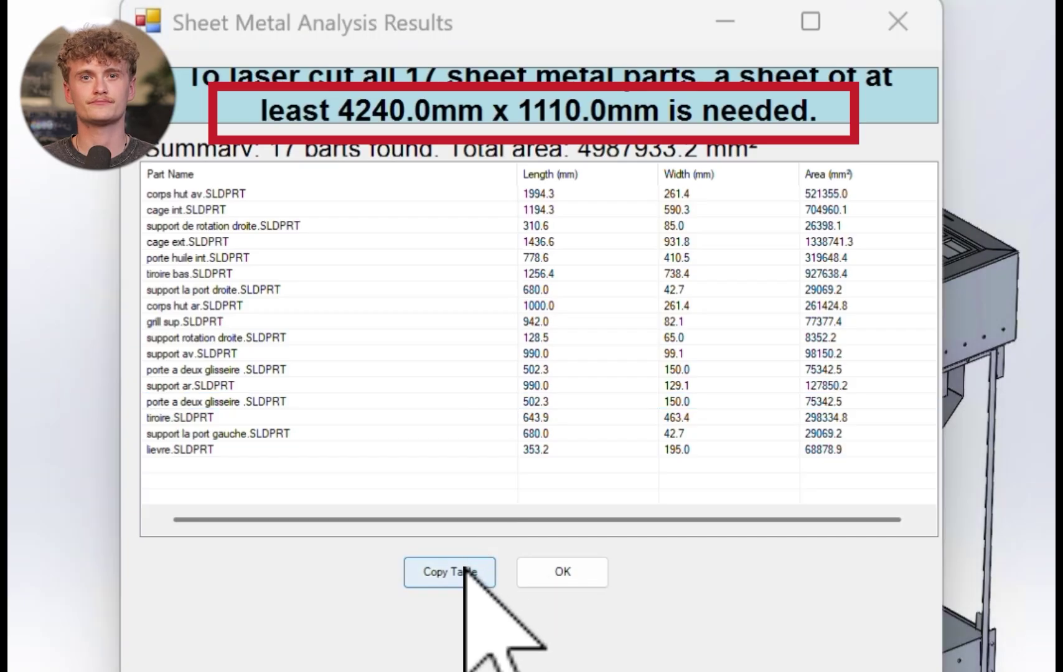